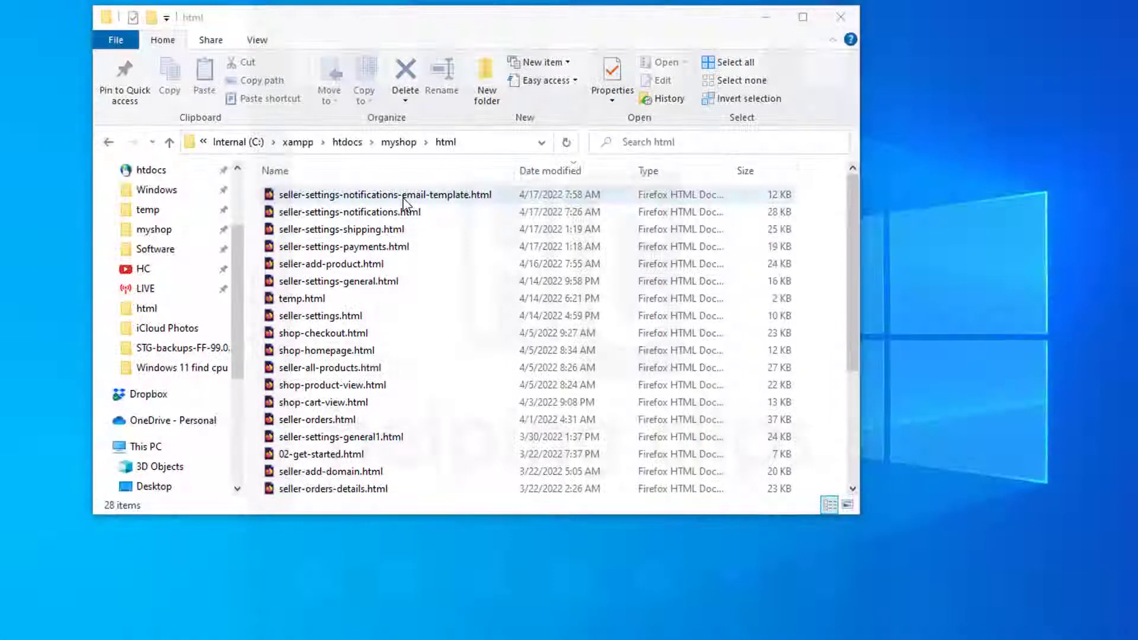
Copy as path the fourteen HTML files from the first file through seller-orders.html
click(411, 203)
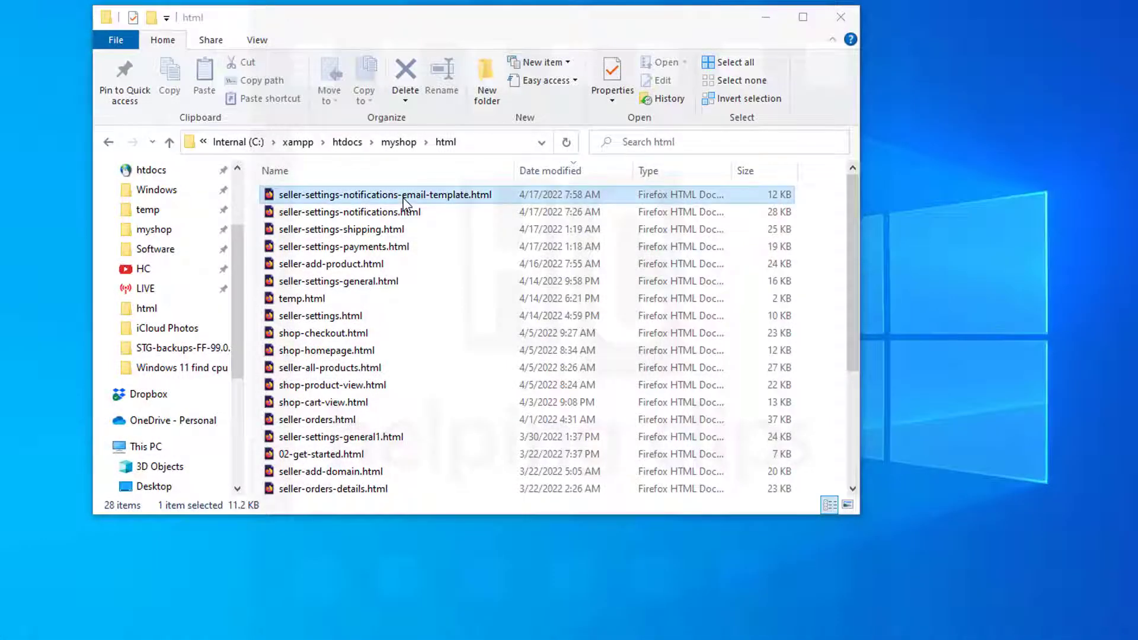
shift+click(334, 416)
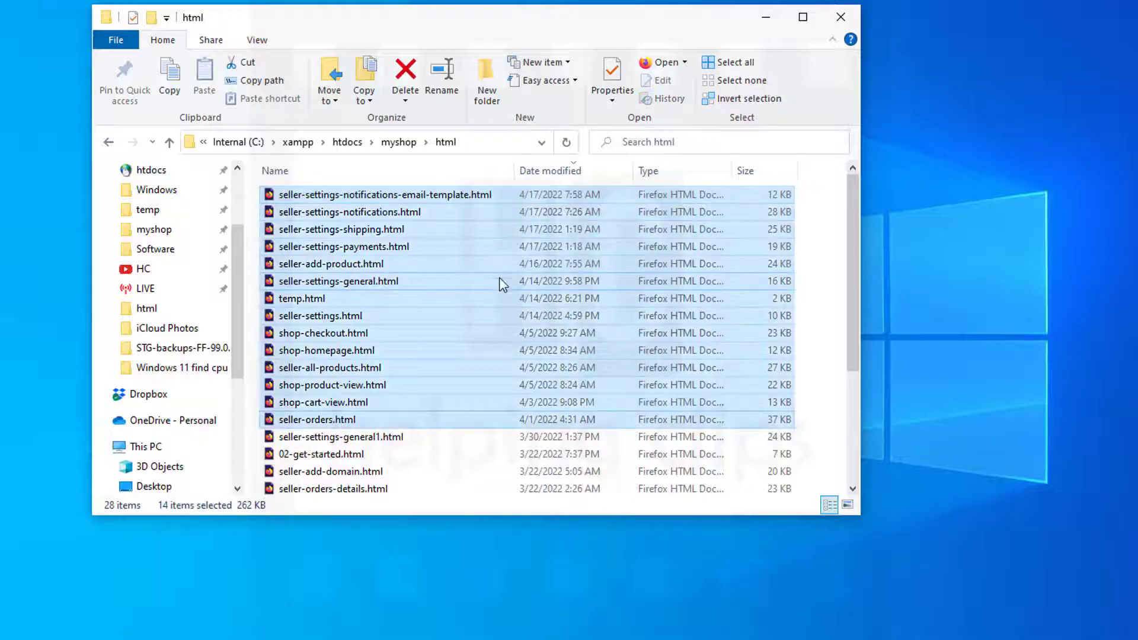
right_click(441, 263)
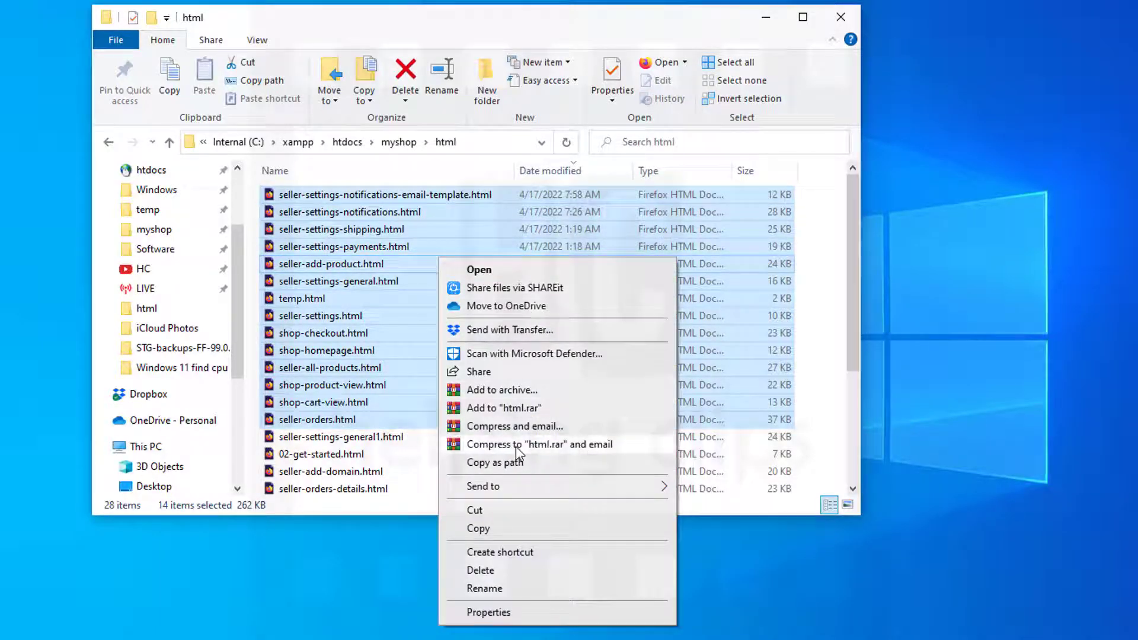
click(535, 463)
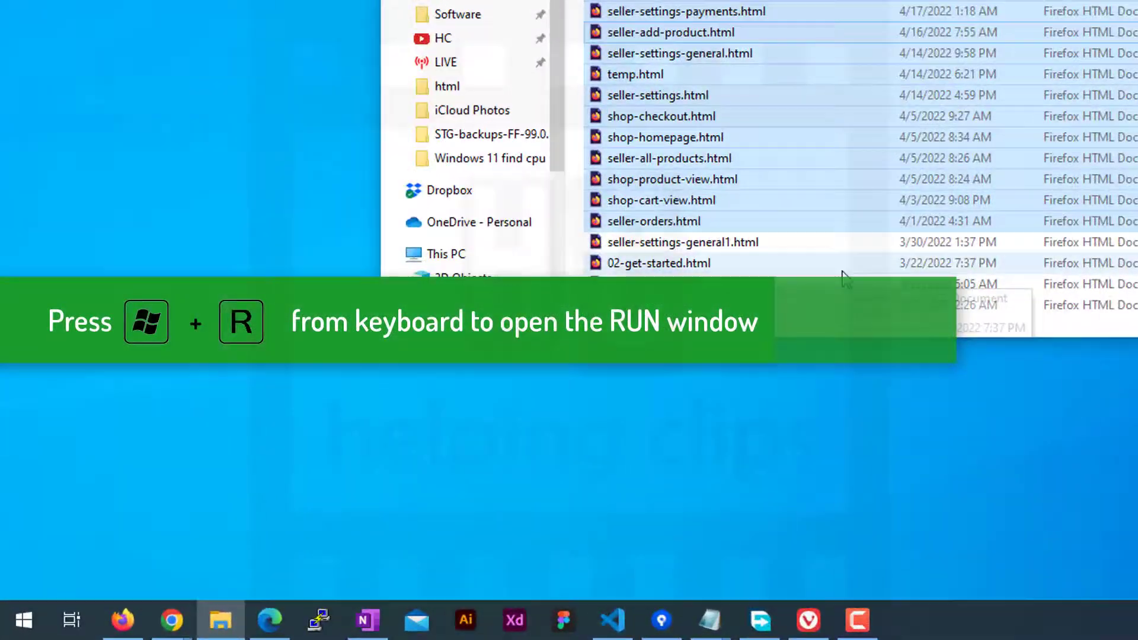
Launch Notepad, paste the 14 quoted paths, and select the folder prefix on line 1
key(super+r)
text(note)
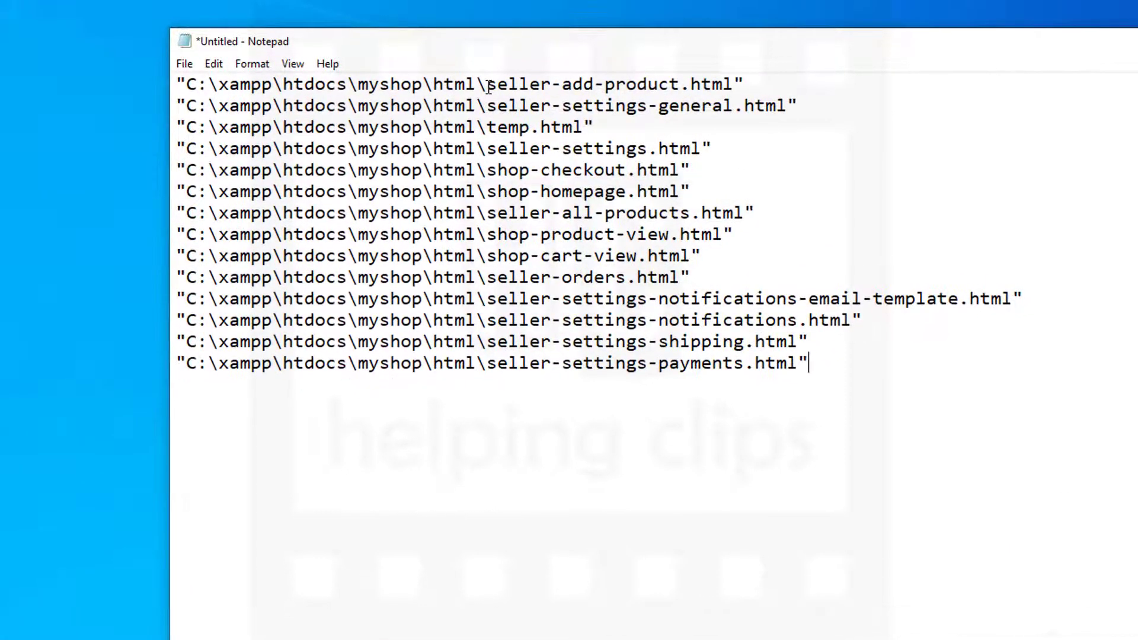
drag(392, 96, 156, 94)
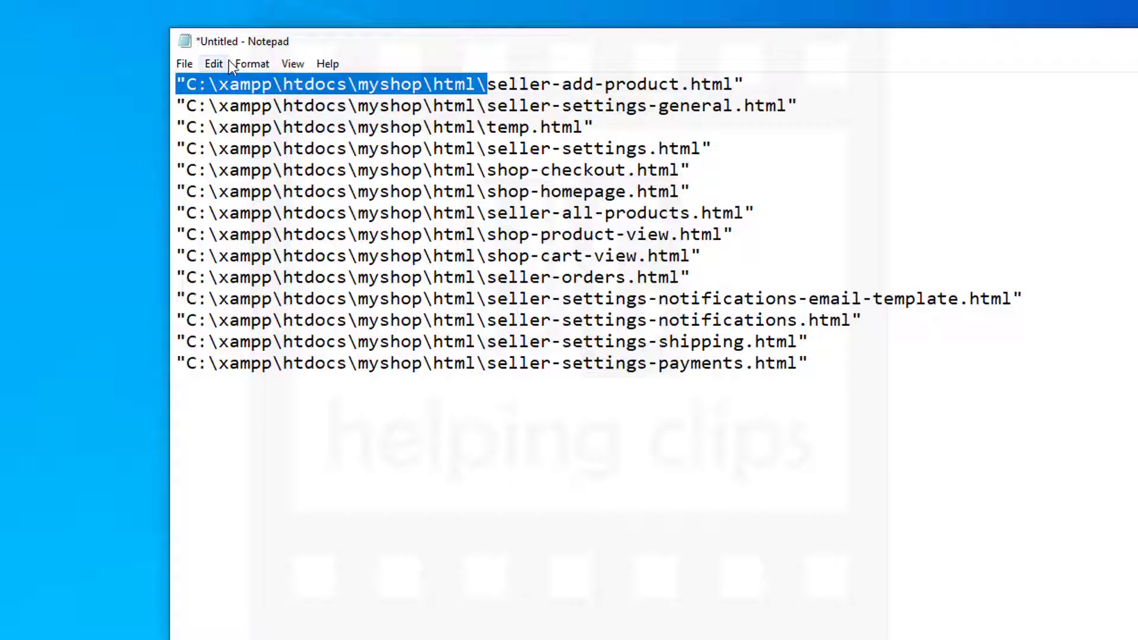
Replace the folder path prefix with nothing on every line
click(209, 66)
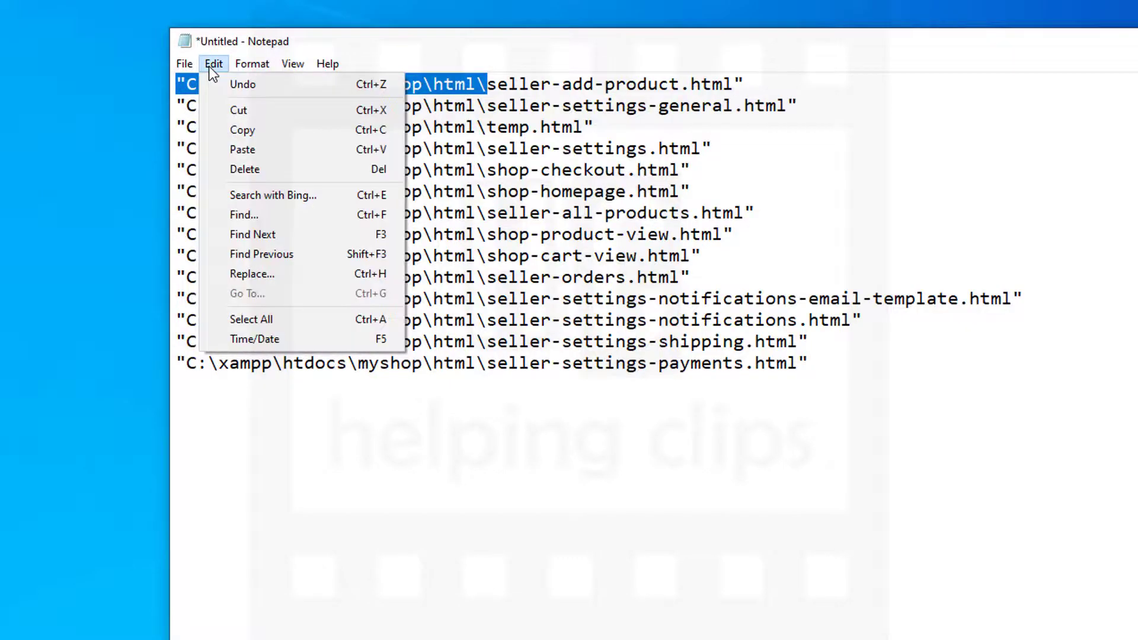
click(278, 276)
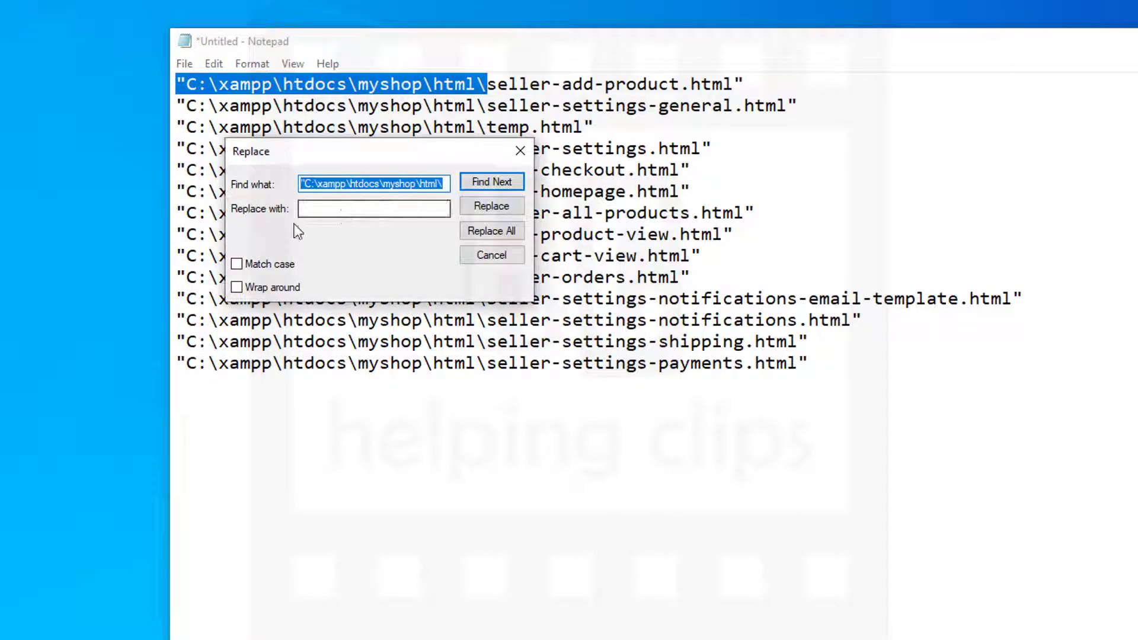
click(352, 209)
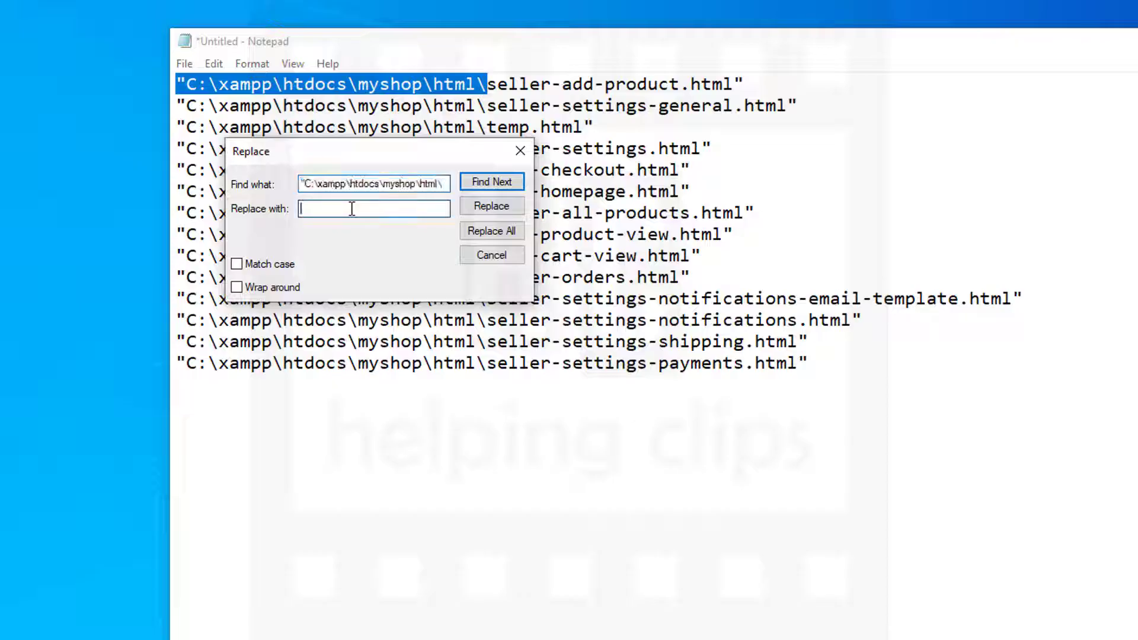
click(499, 236)
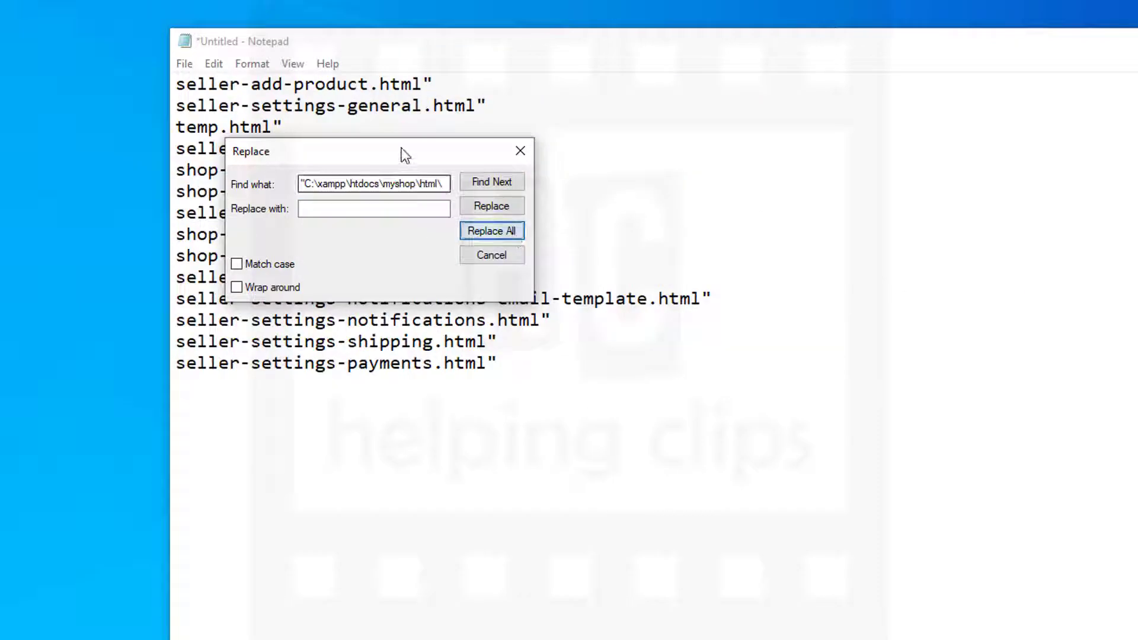
Replace every quotation mark with nothing, then select all the remaining file names
drag(424, 83, 455, 84)
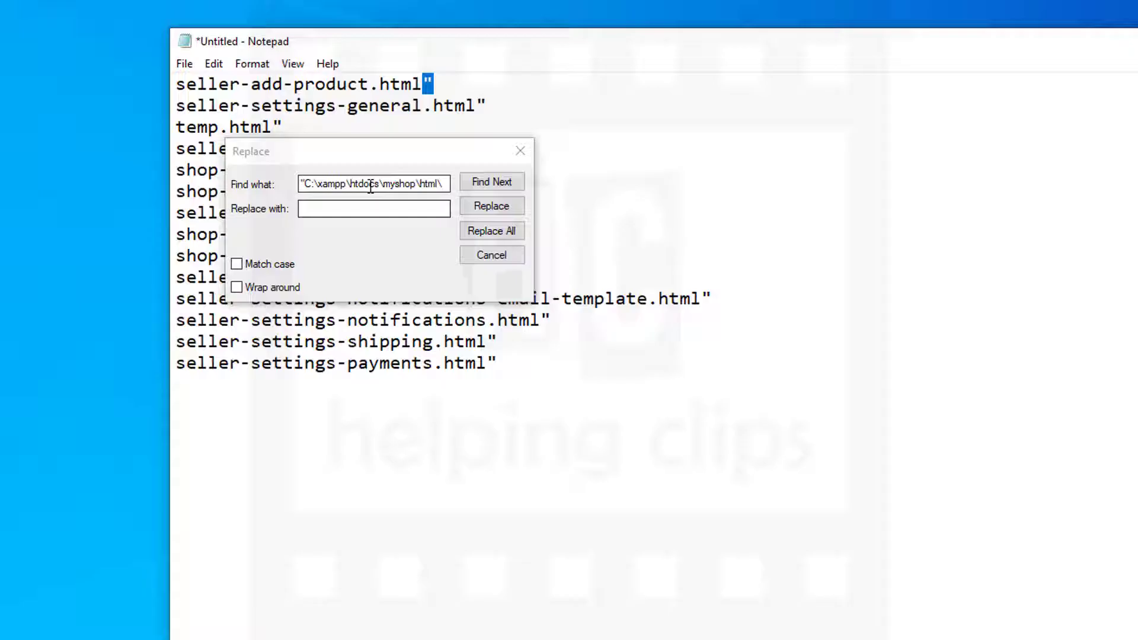
click(438, 184)
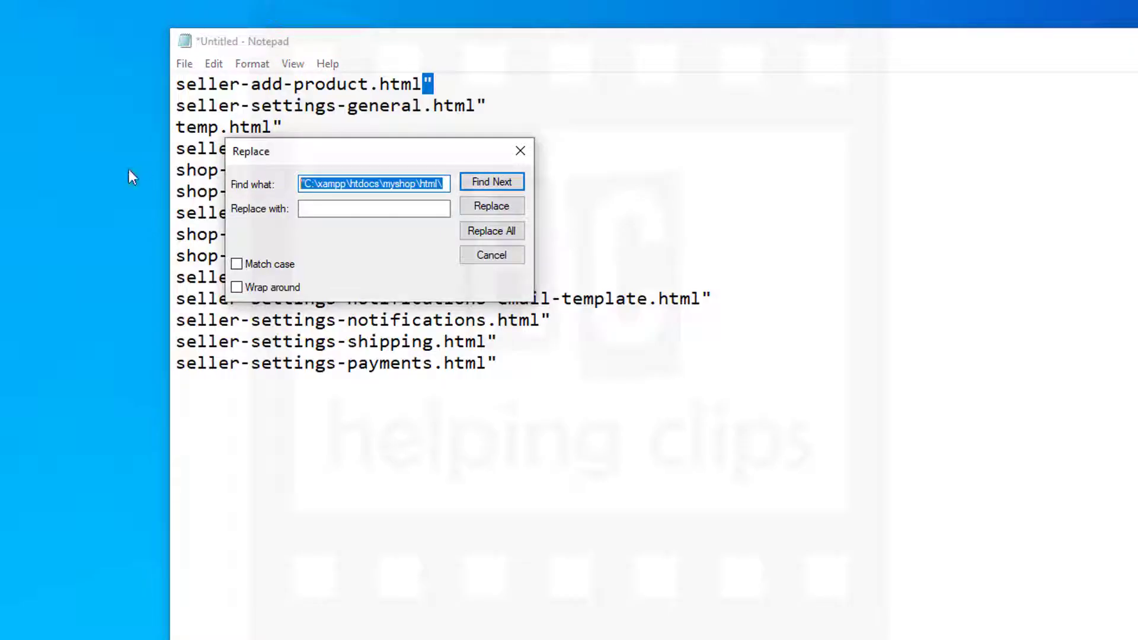
text(")
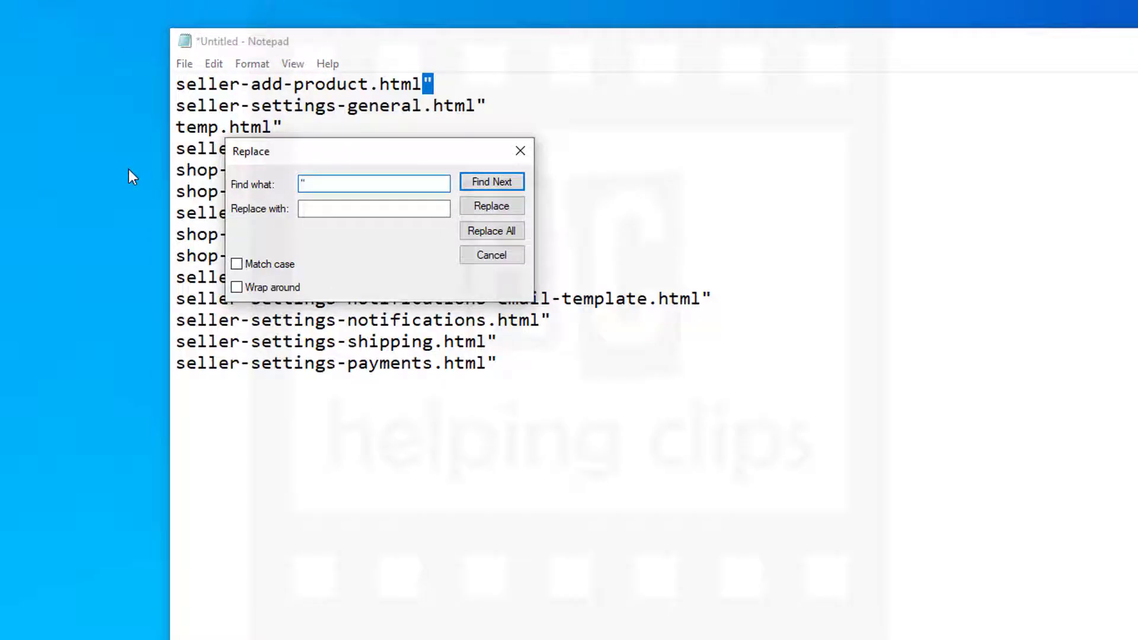
click(499, 236)
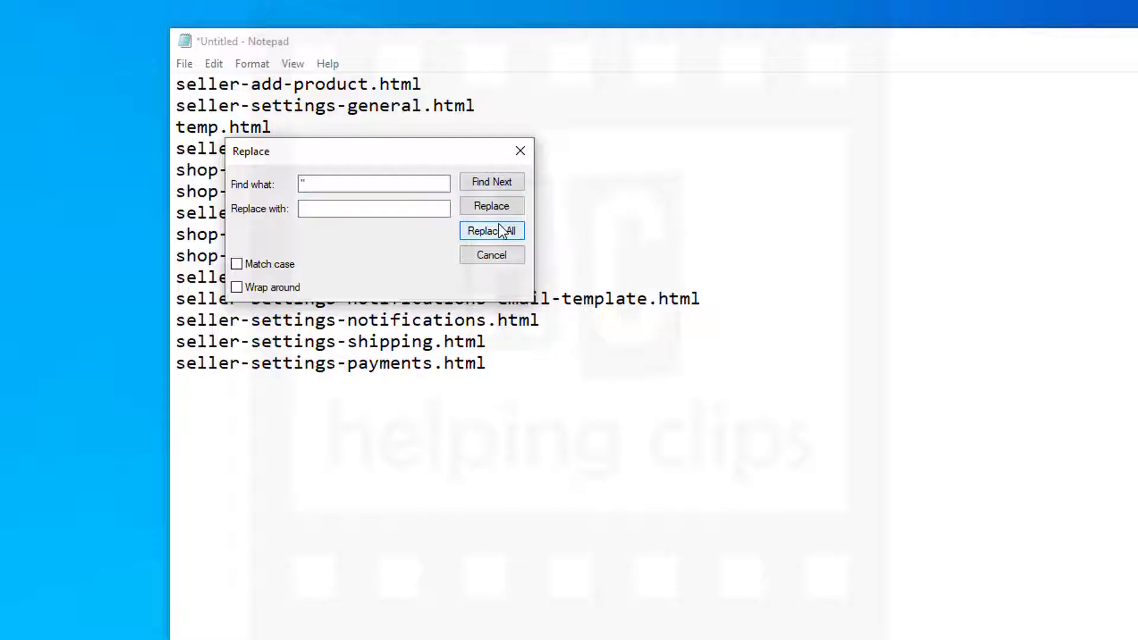
click(523, 154)
drag(549, 375, 177, 85)
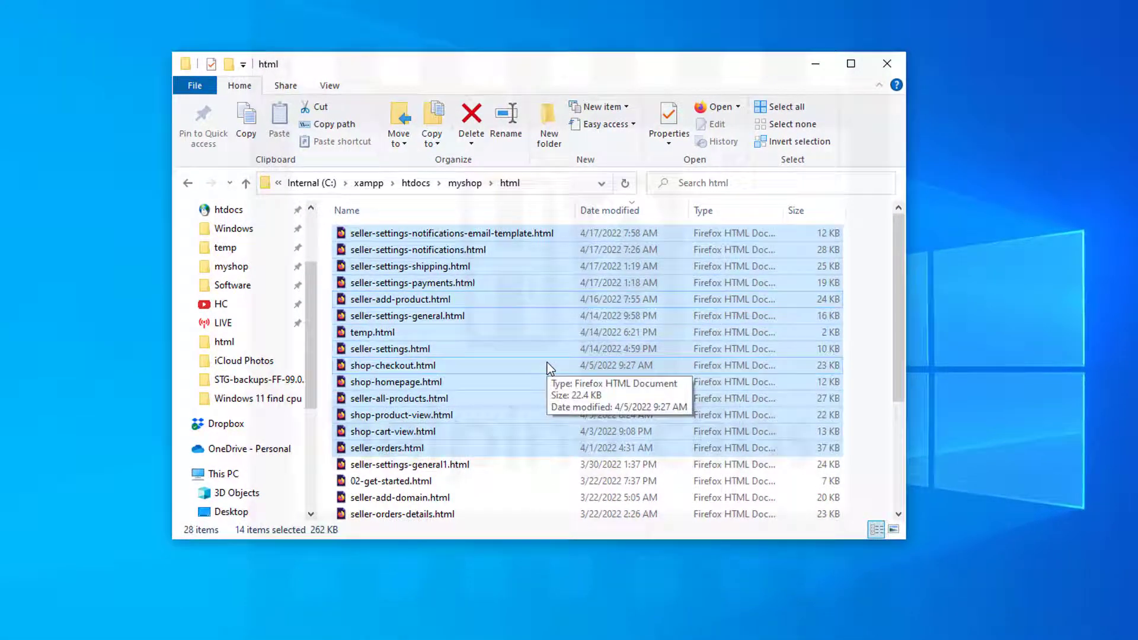
Deselect the files and open a PowerShell window from the html folder background
click(876, 316)
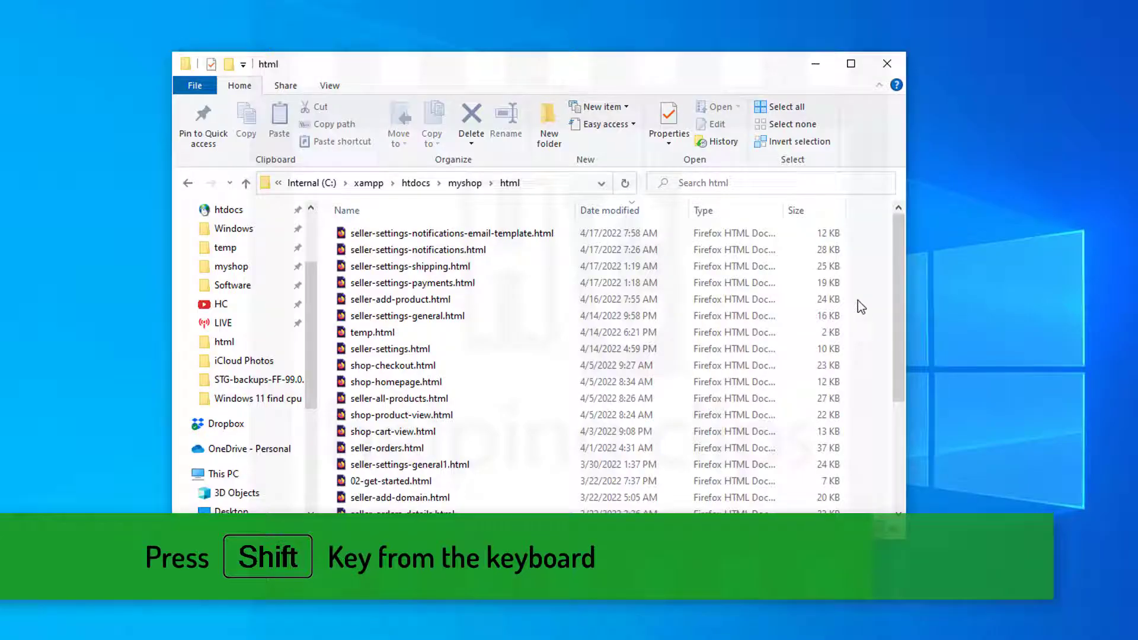
shift+right_click(858, 300)
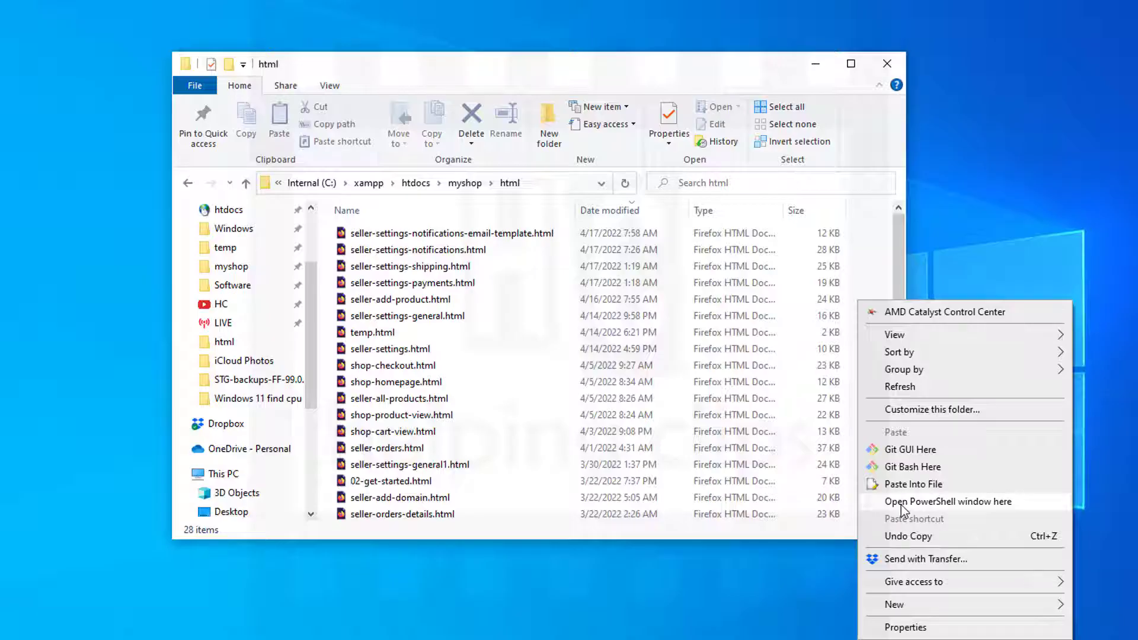
click(901, 506)
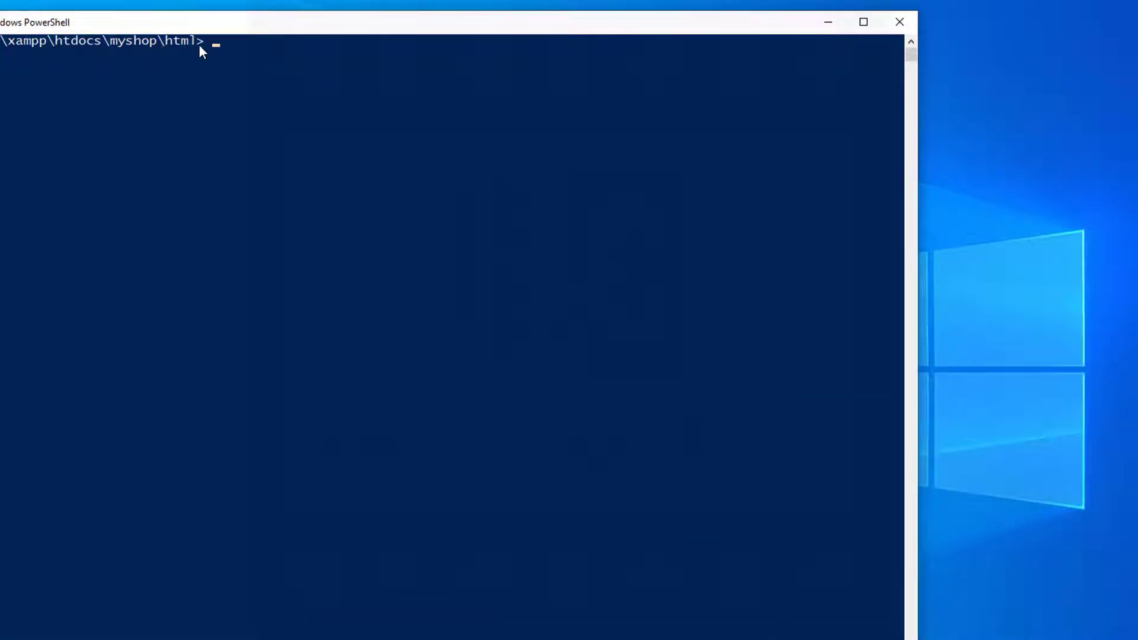
Run dir in the html folder and copy the Name column of the listing
mouse_move(315, 13)
mouse_down()
mouse_move(308, 267)
mouse_move(323, 292)
mouse_up()
drag(392, 311, 570, 300)
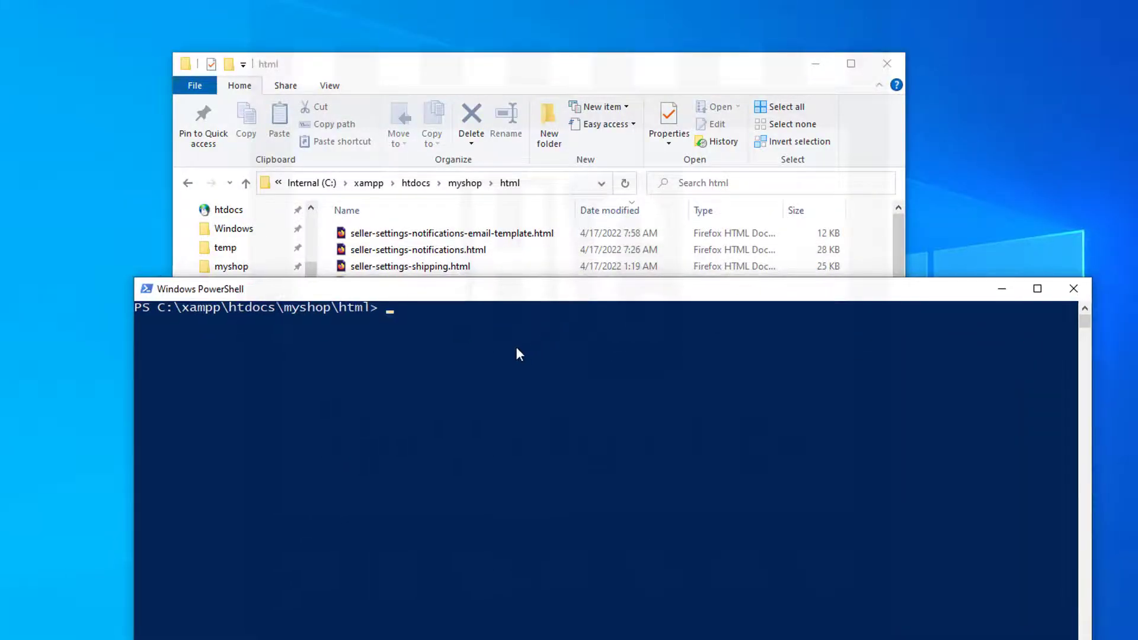
text(dir)
key(Return)
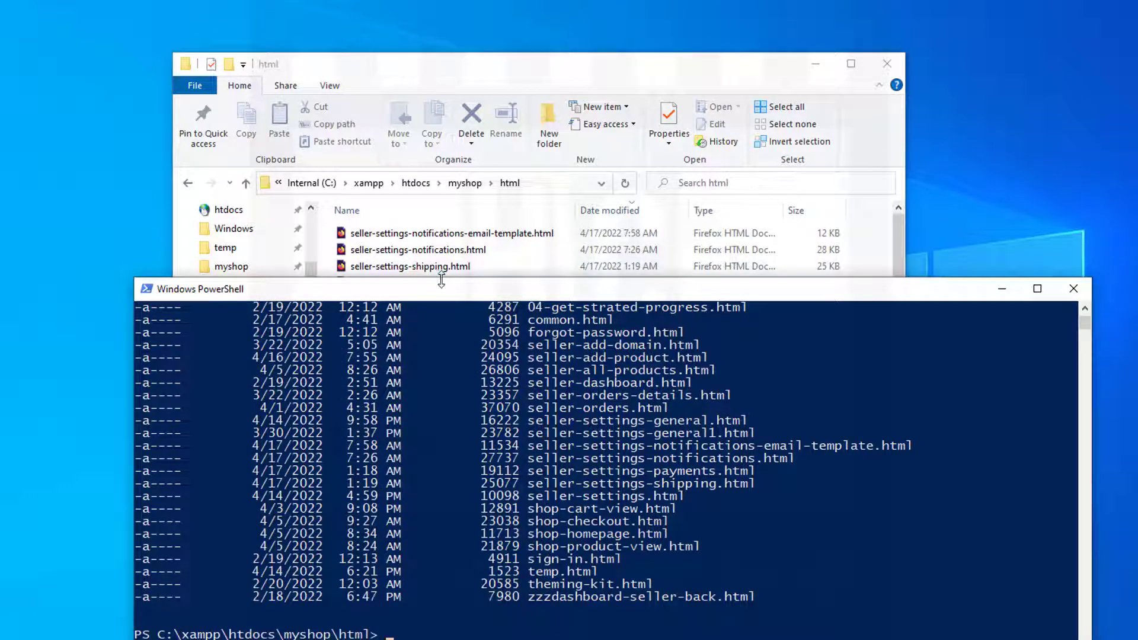
drag(442, 282, 449, 102)
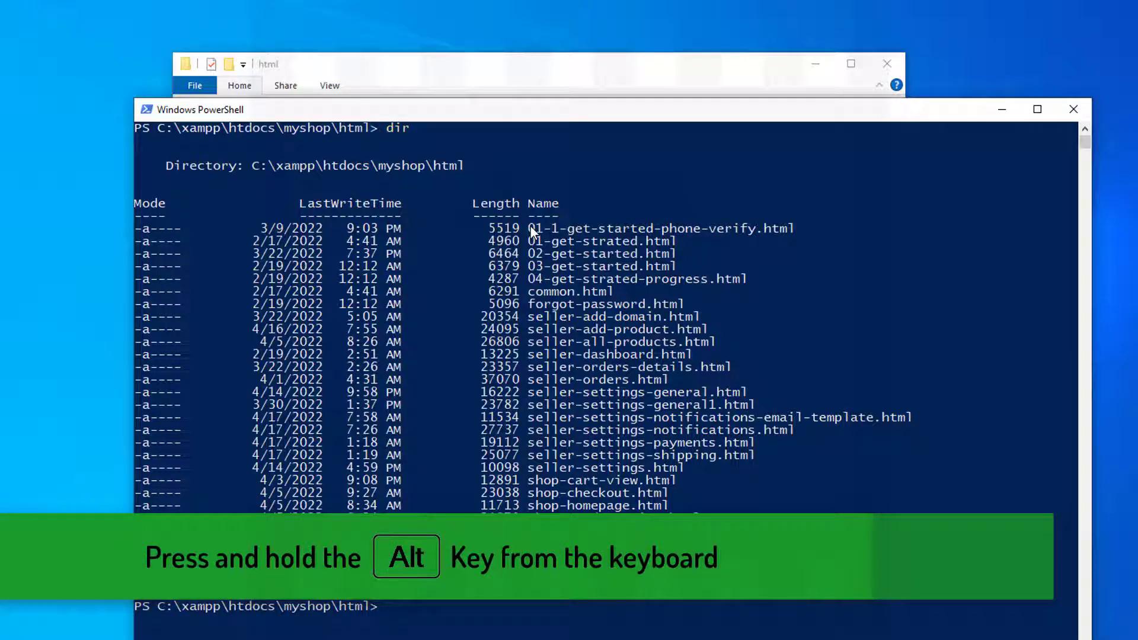
mouse_move(530, 226)
mouse_down()
mouse_move(857, 488)
mouse_move(889, 553)
mouse_move(922, 570)
mouse_up()
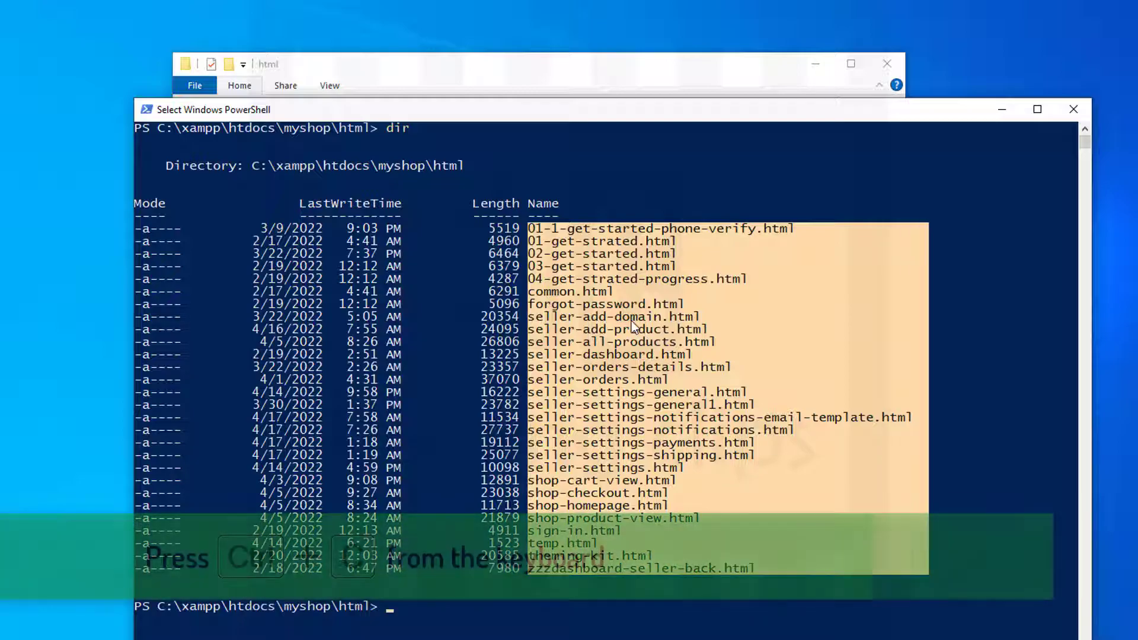
key(ctrl+c)
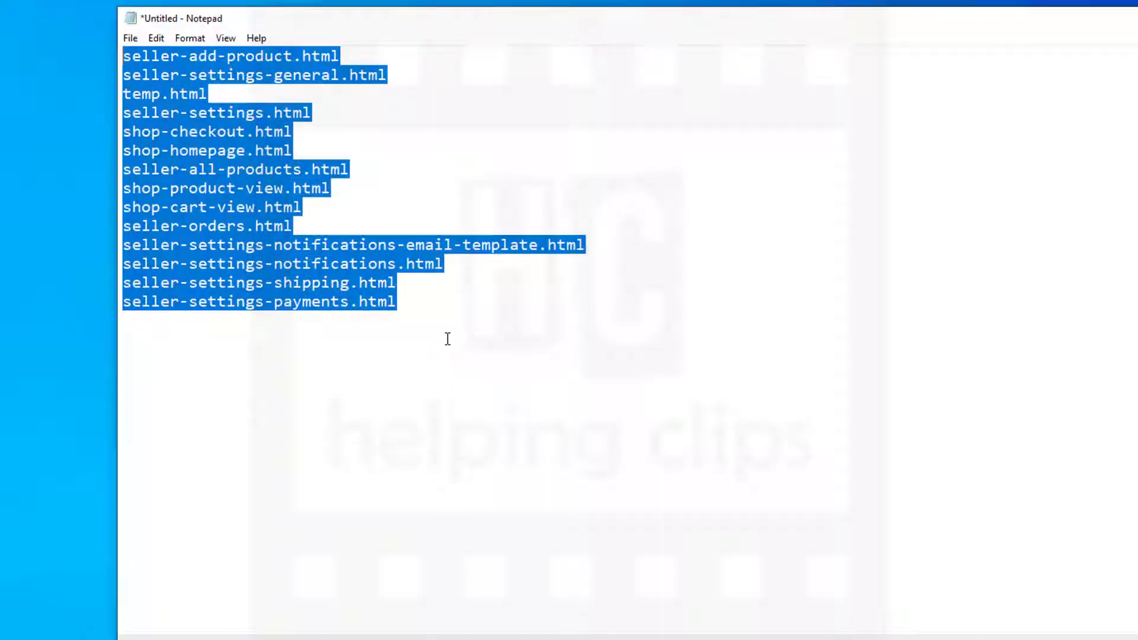
Swap Notepad's old list for the 28 file names copied from PowerShell
click(445, 326)
key(ctrl+a)
key(Delete)
key(ctrl+v)
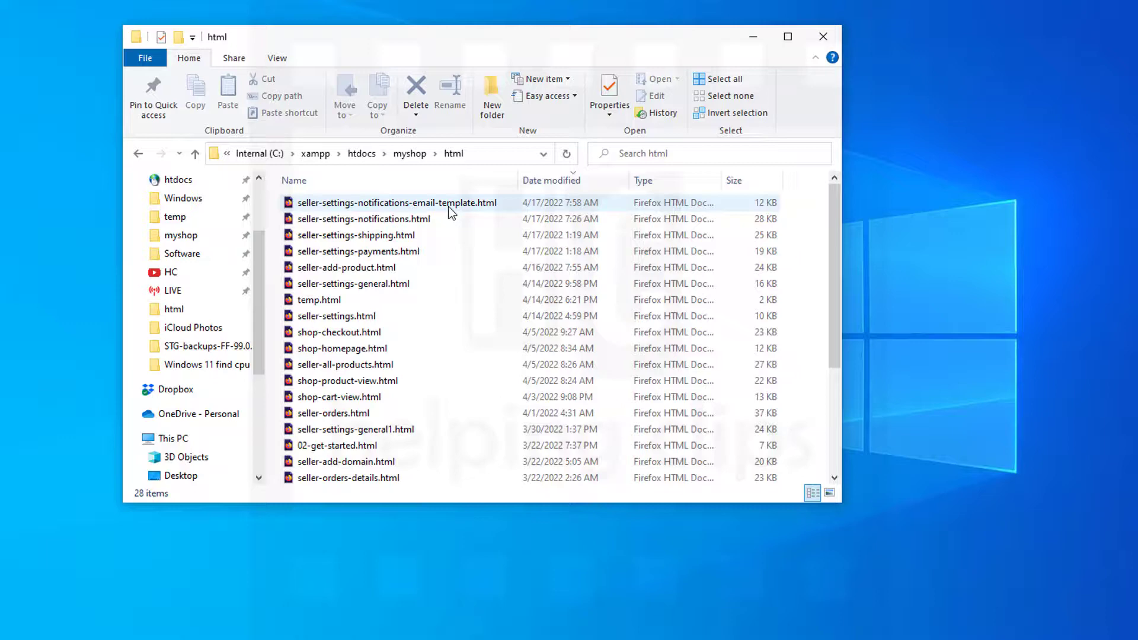
Copy the html folder address from the address bar as text
right_click(475, 155)
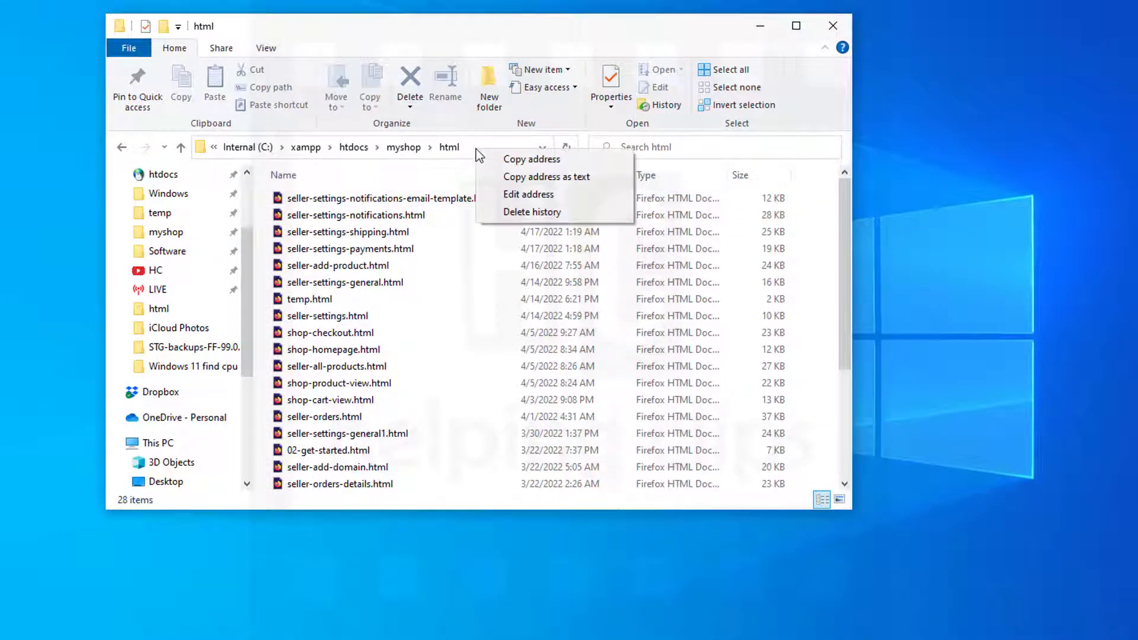
click(562, 178)
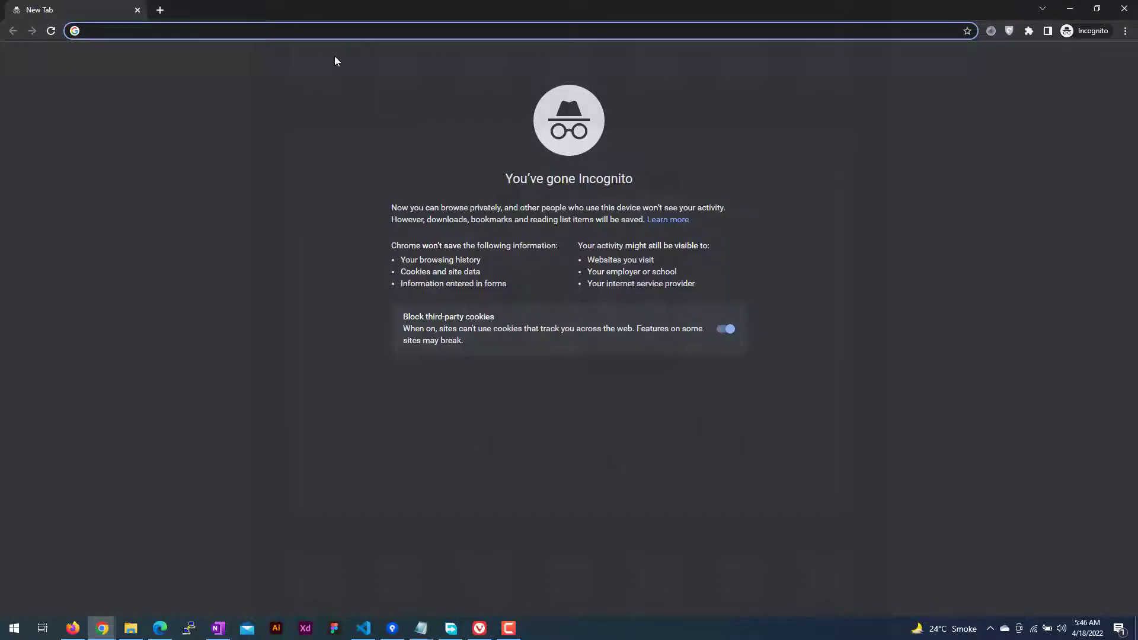
Load the html folder's index page from the copied path and copy the whole listing table
key(ctrl+v)
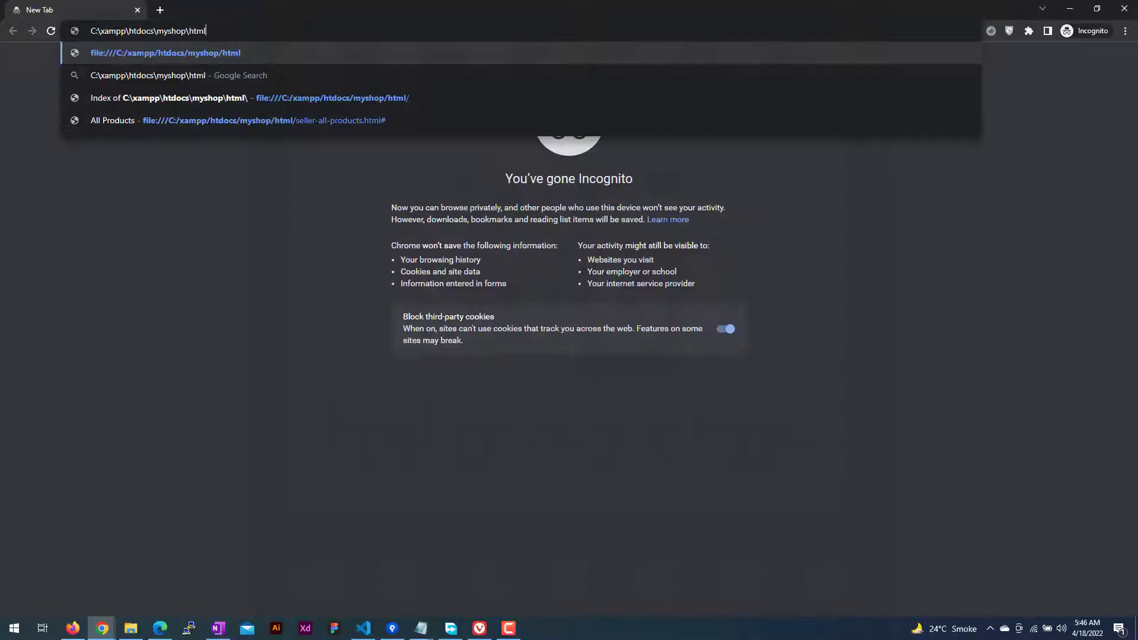
key(Return)
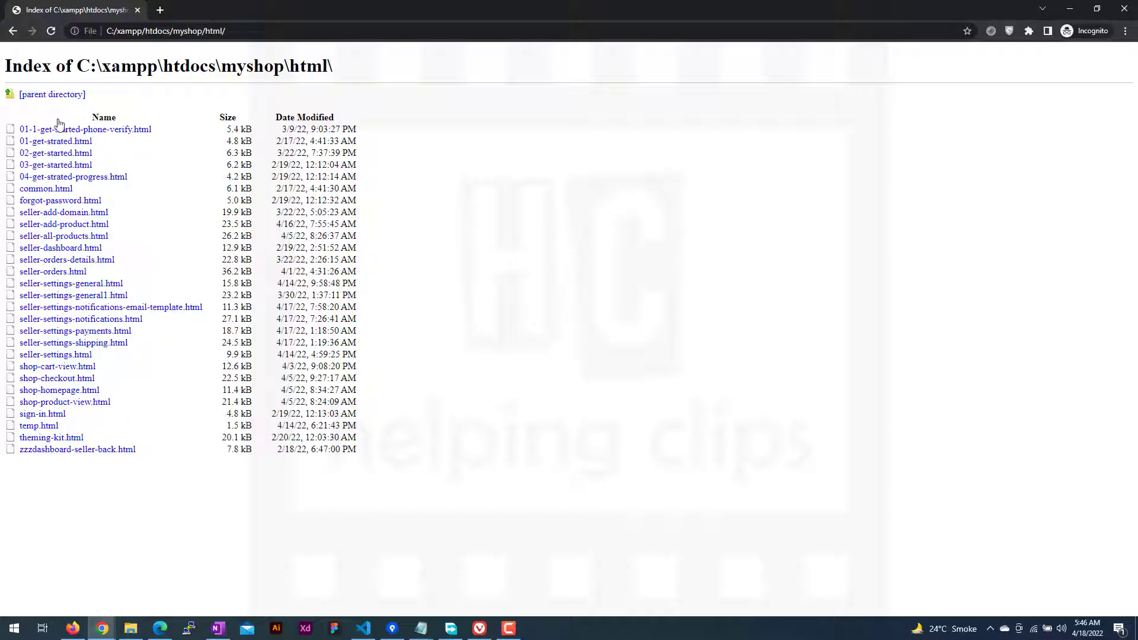
drag(58, 123, 376, 448)
right_click(73, 163)
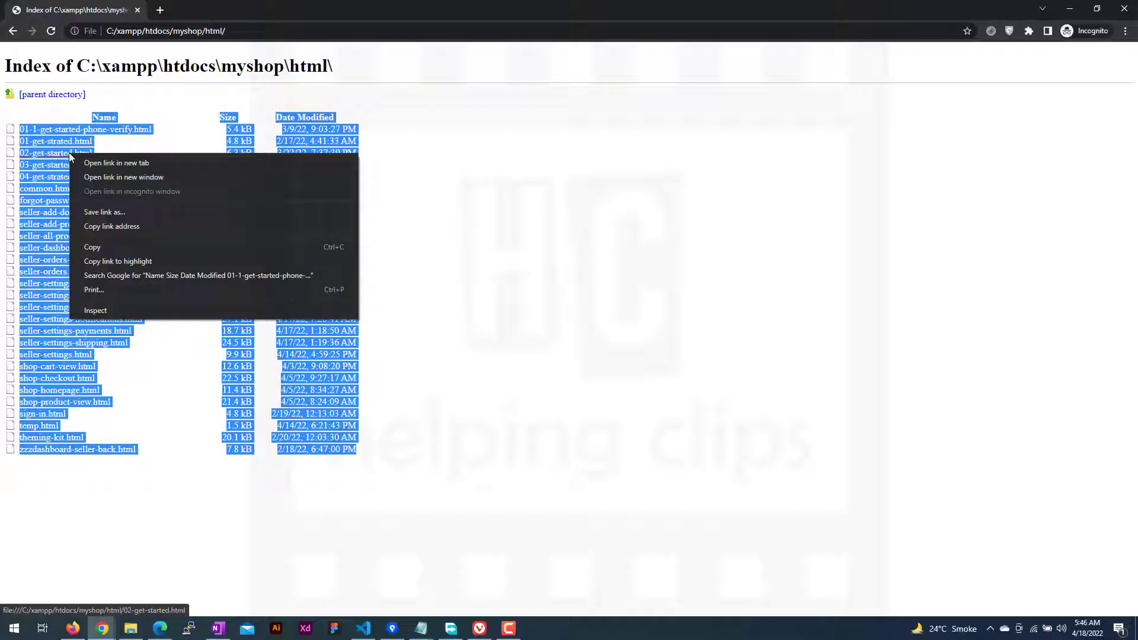
click(123, 250)
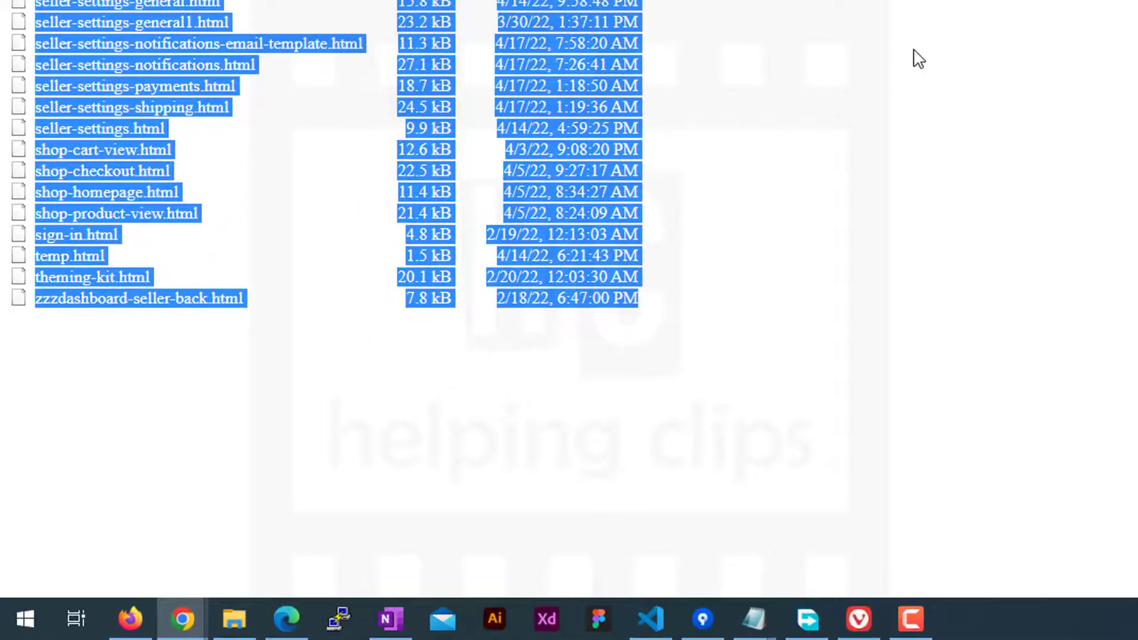
Start Excel by entering excel in the Run dialog
key(super+r)
text(exce)
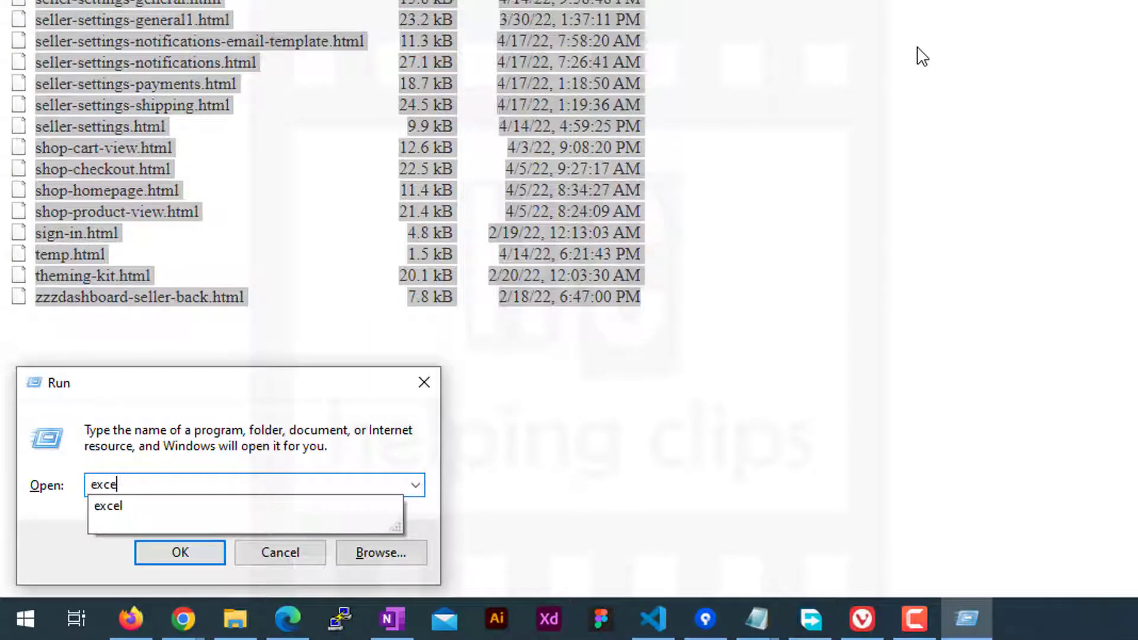
text(l)
key(Return)
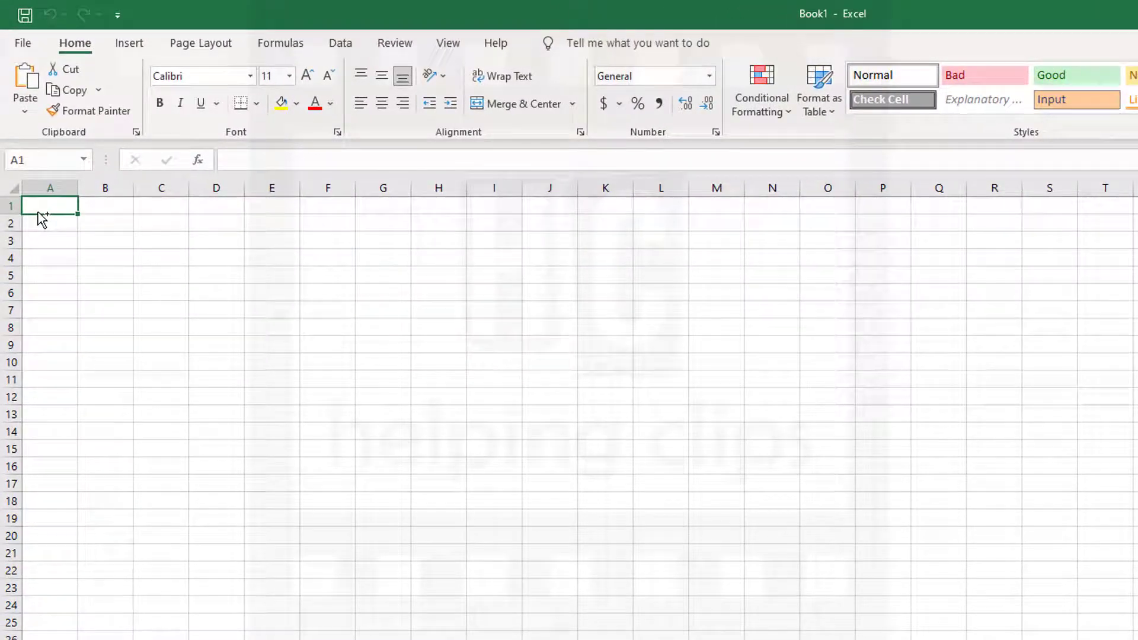
Paste the listing into A1, widen columns A and C, and select the whole sheet
key(ctrl+v)
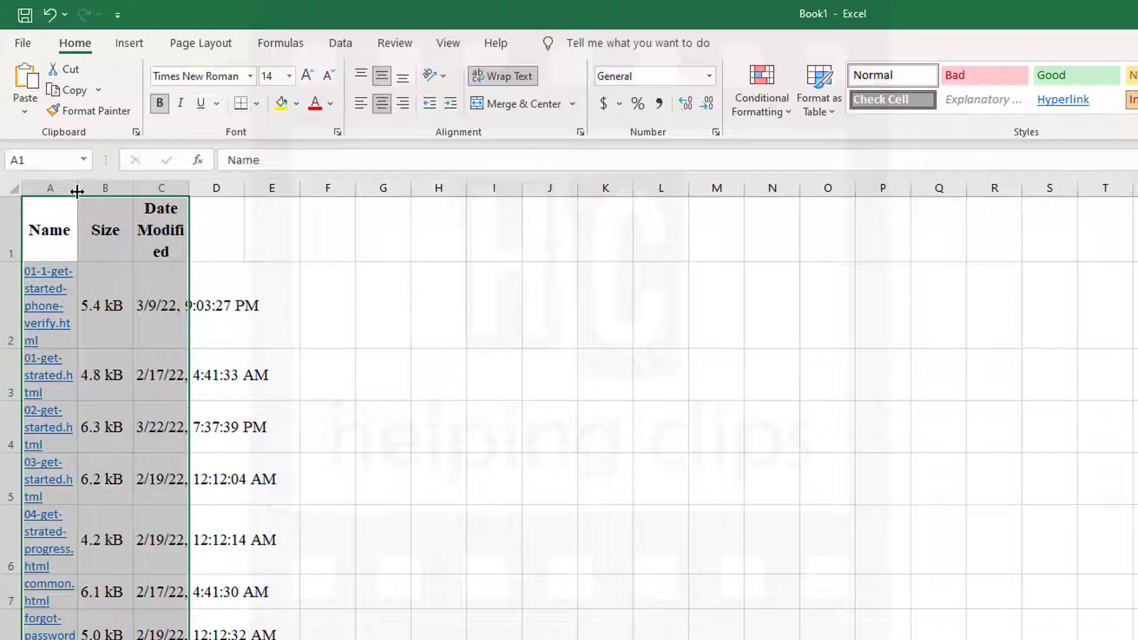
drag(78, 192, 521, 195)
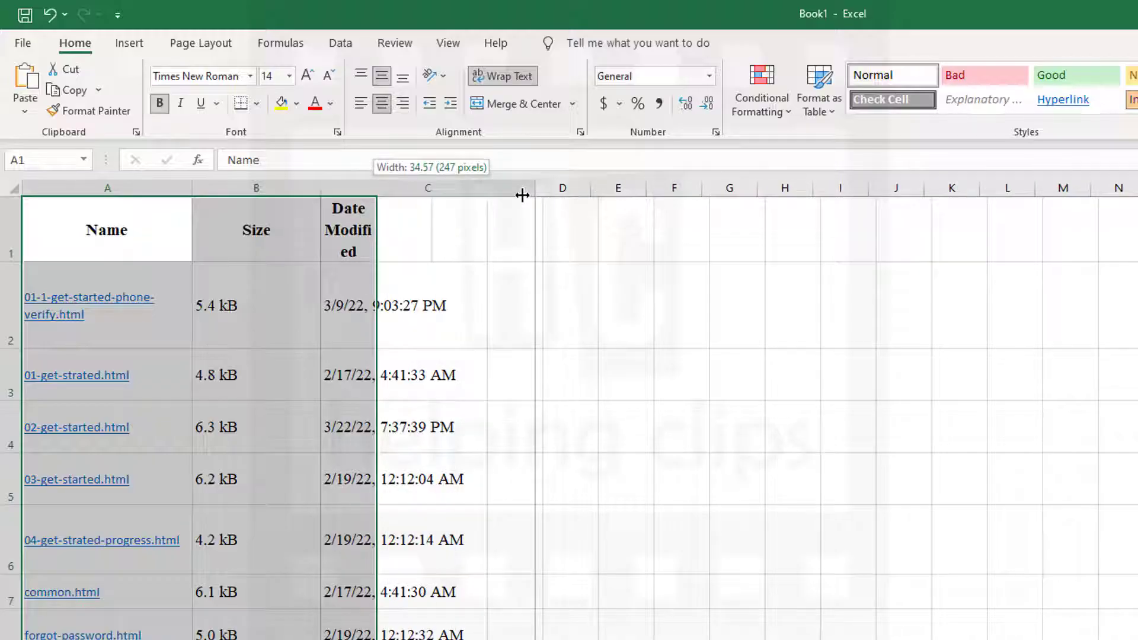
click(121, 230)
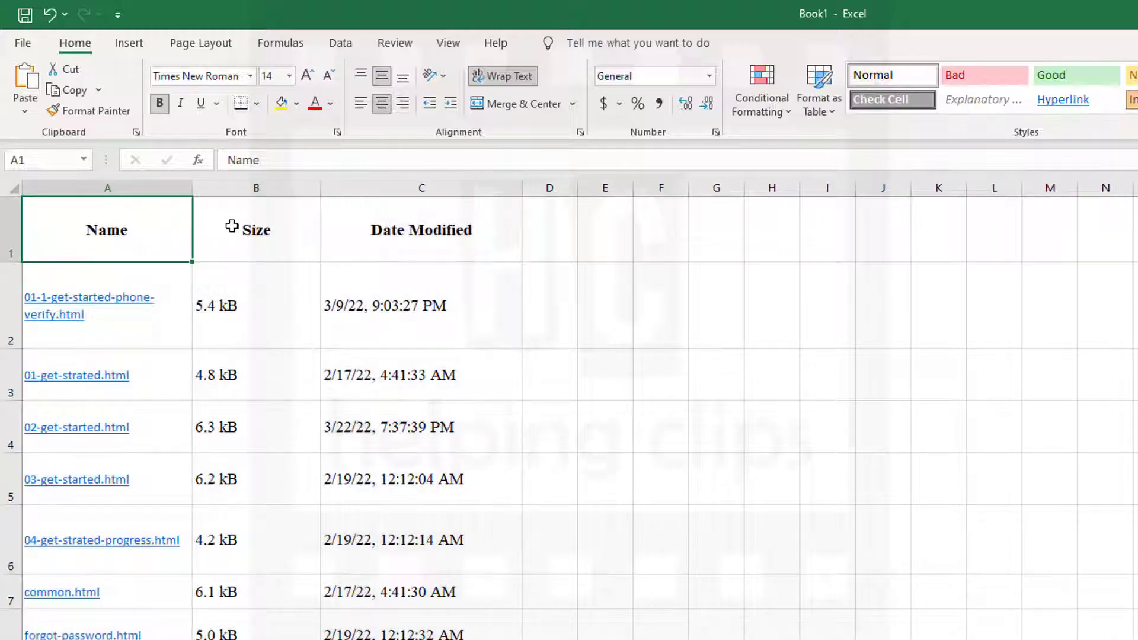
click(232, 227)
click(389, 216)
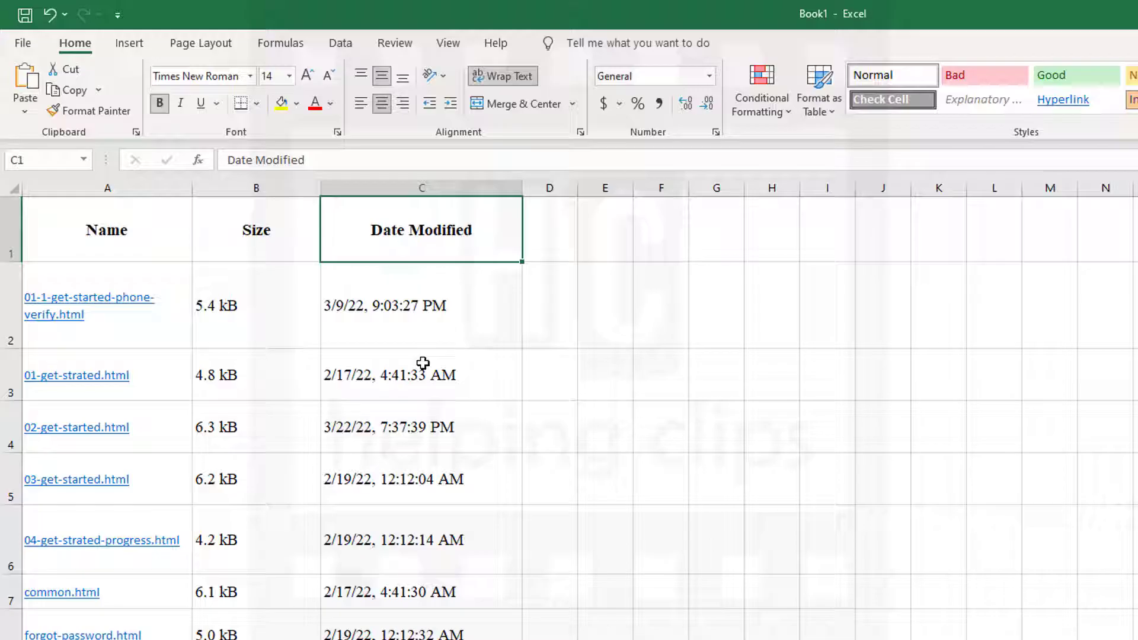
click(12, 187)
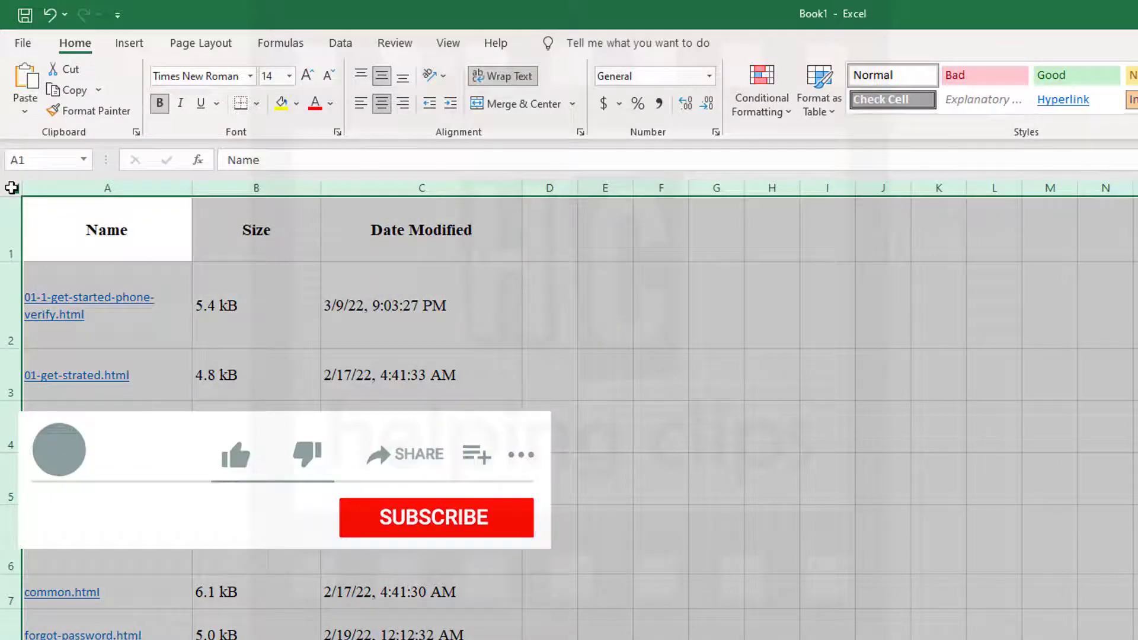